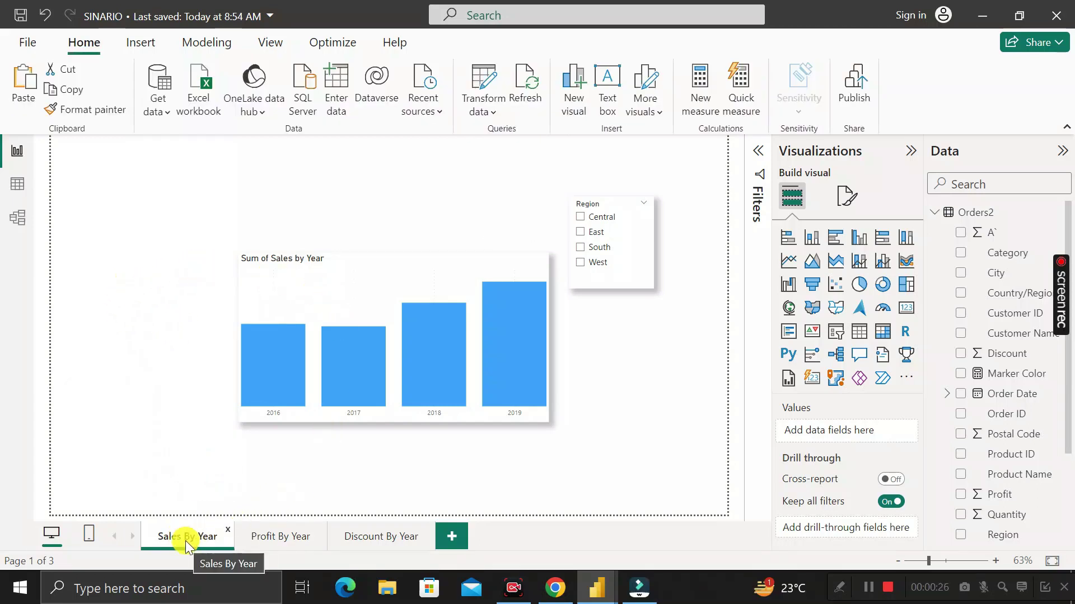
- Flip through the Profit By Year and Discount By Year pages, then return to Sales By Year
{"action": "left_click", "coordinate": [273, 542]}
{"action": "left_click", "coordinate": [374, 541]}
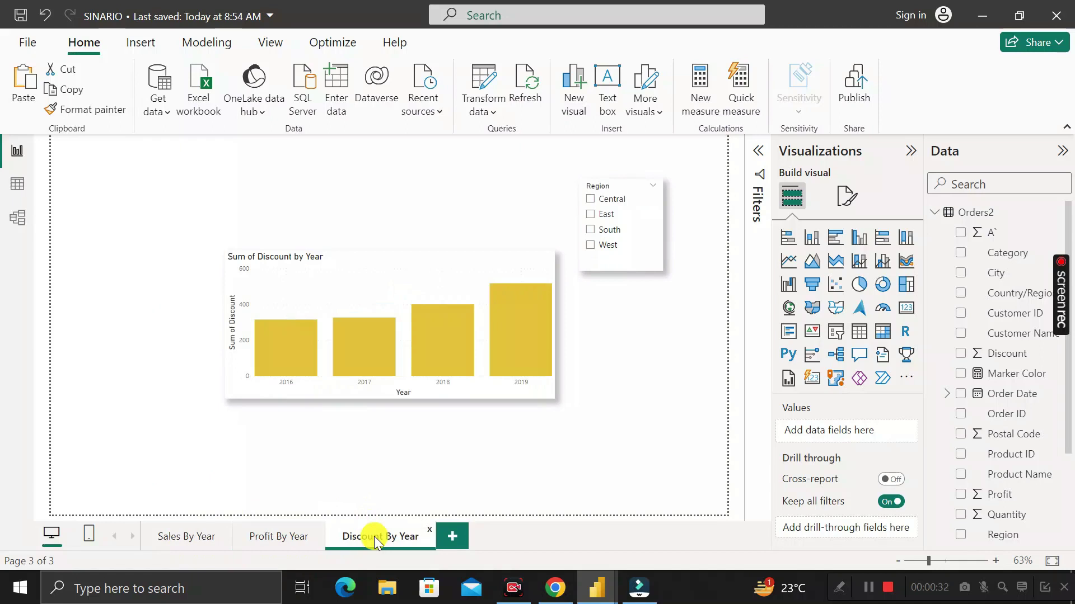
{"action": "left_click", "coordinate": [286, 537]}
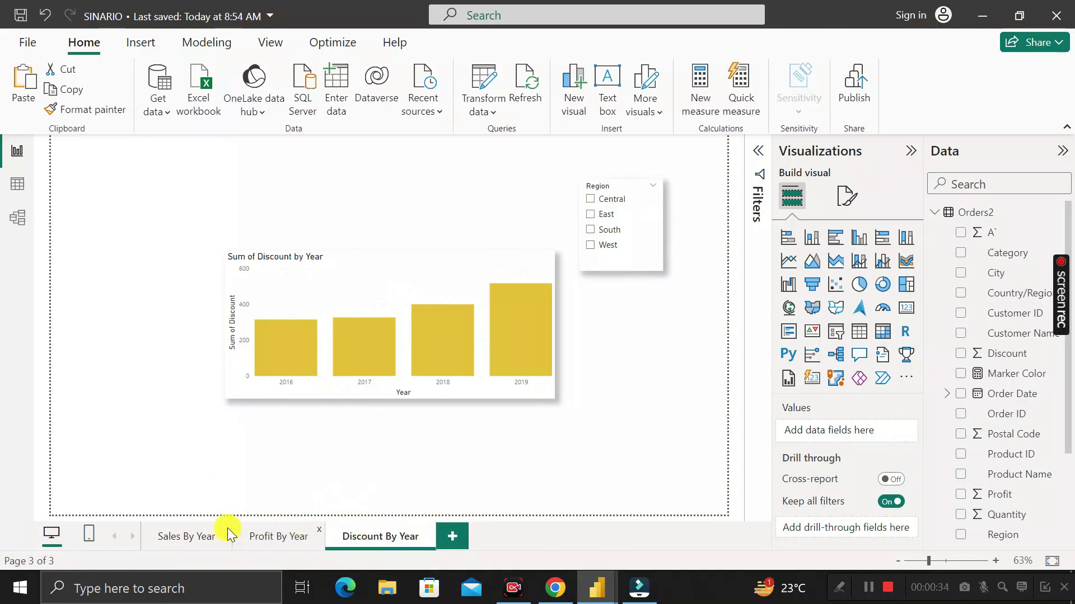
{"action": "left_click", "coordinate": [192, 539]}
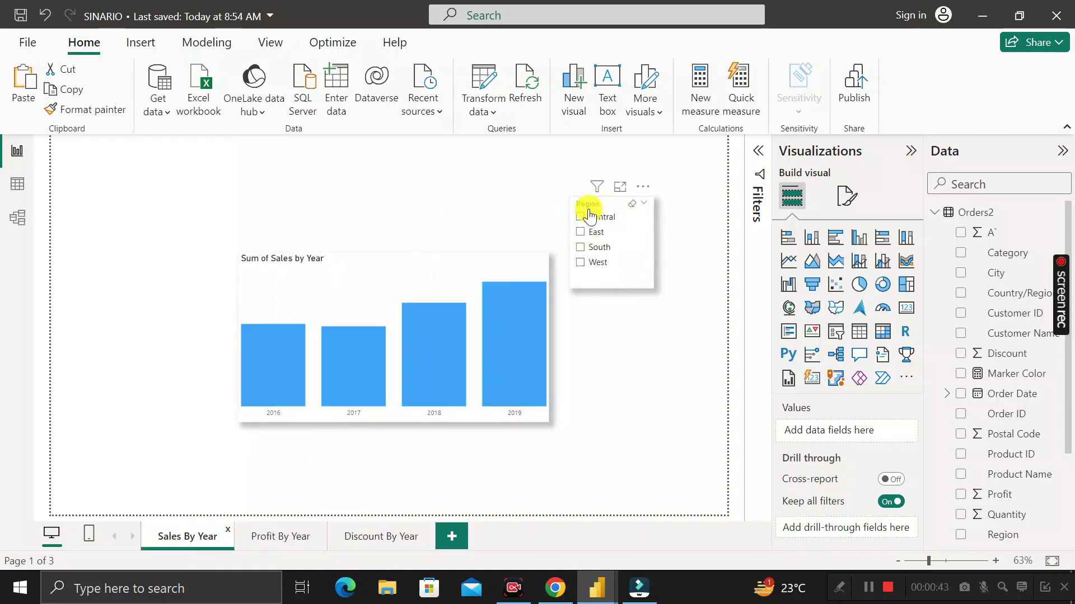
- Inspect the sales, profit and discount year charts' fields, ending on the Discount page's Region slicer
{"action": "left_click", "coordinate": [387, 256]}
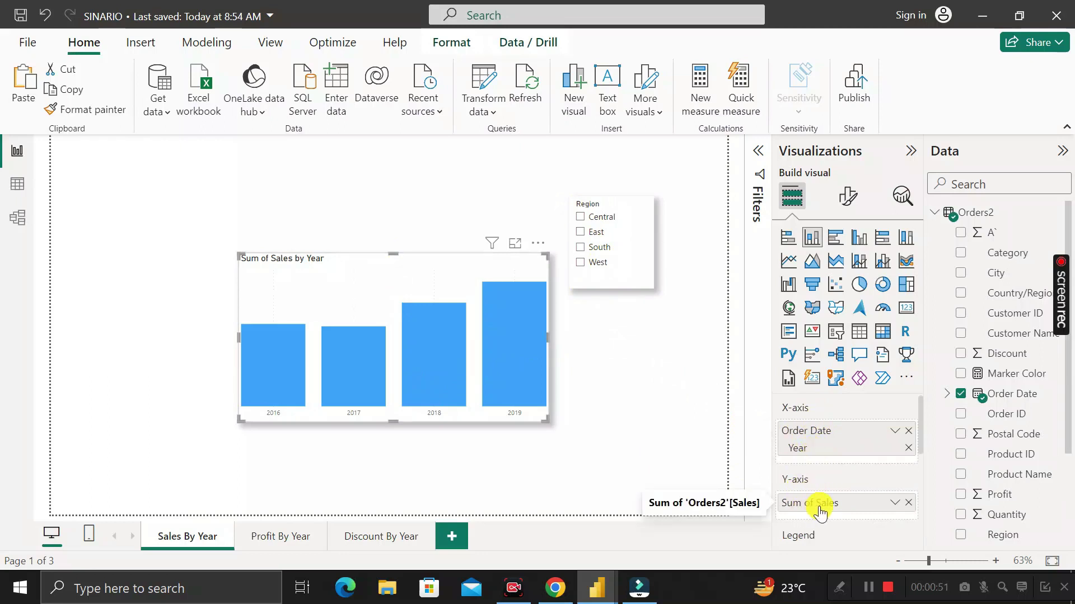
{"action": "left_click", "coordinate": [274, 542]}
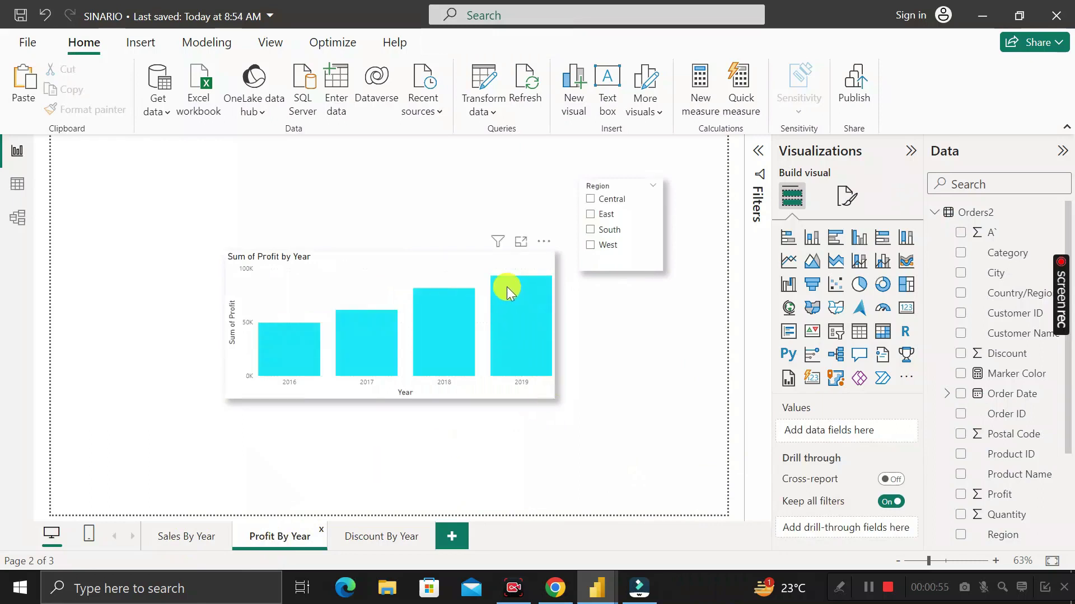
{"action": "left_click", "coordinate": [498, 262]}
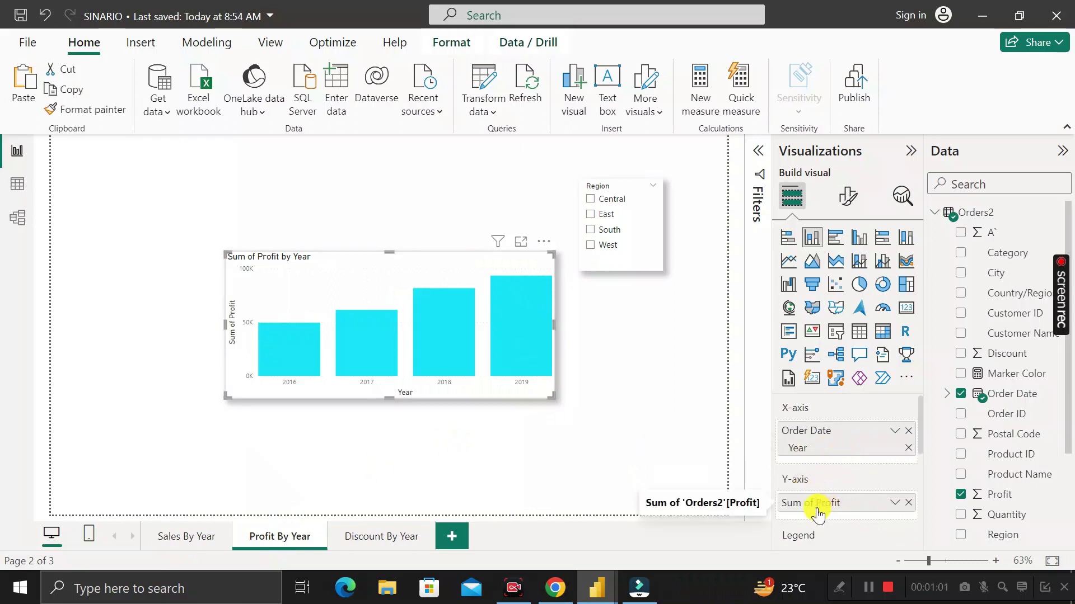
{"action": "left_click", "coordinate": [394, 539]}
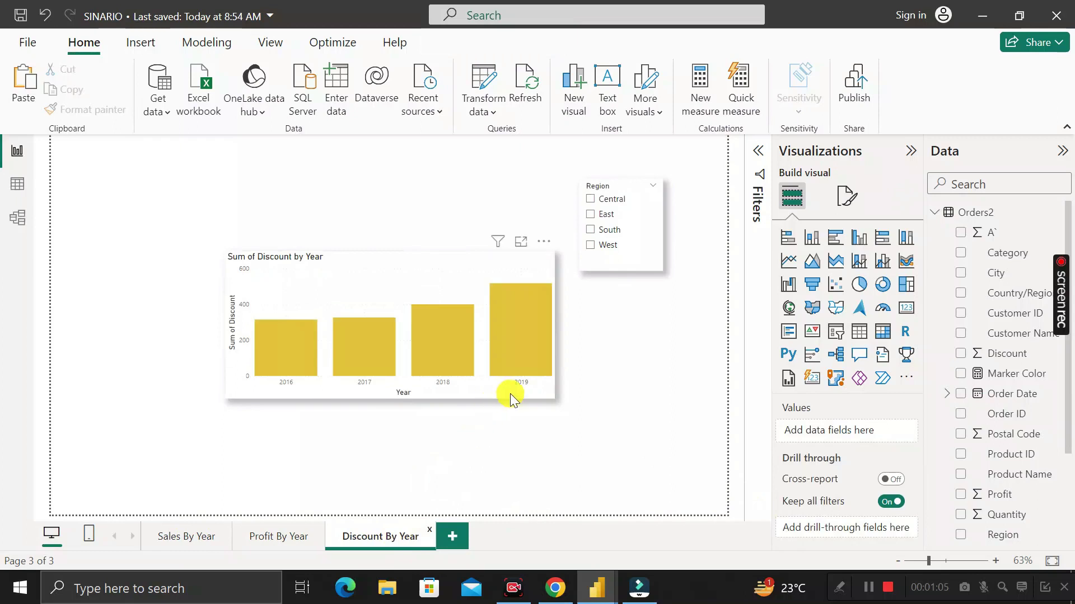
{"action": "left_click", "coordinate": [514, 400]}
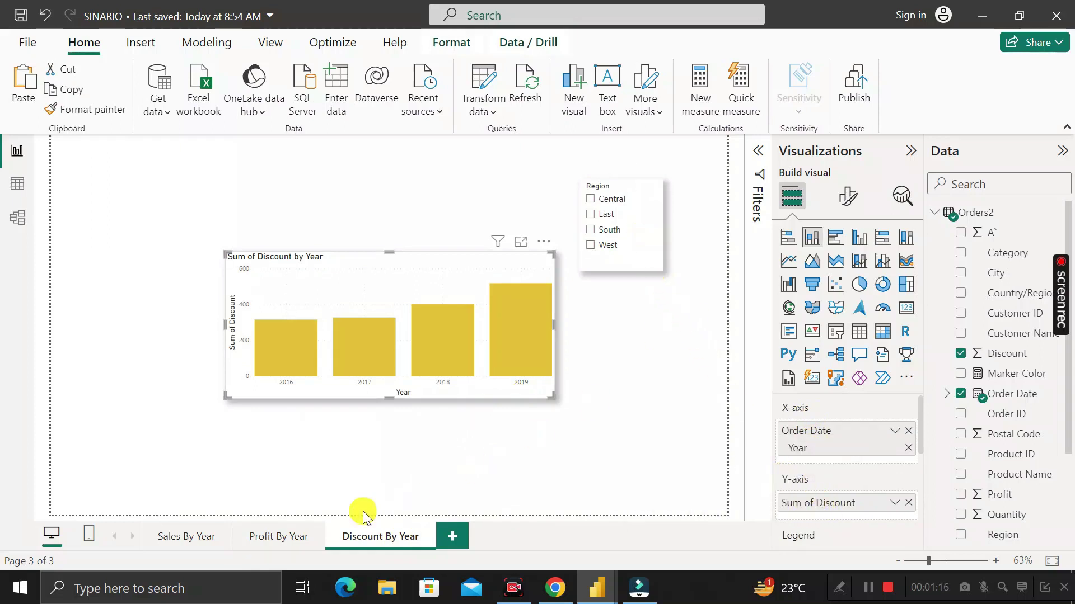
{"action": "left_click", "coordinate": [653, 264]}
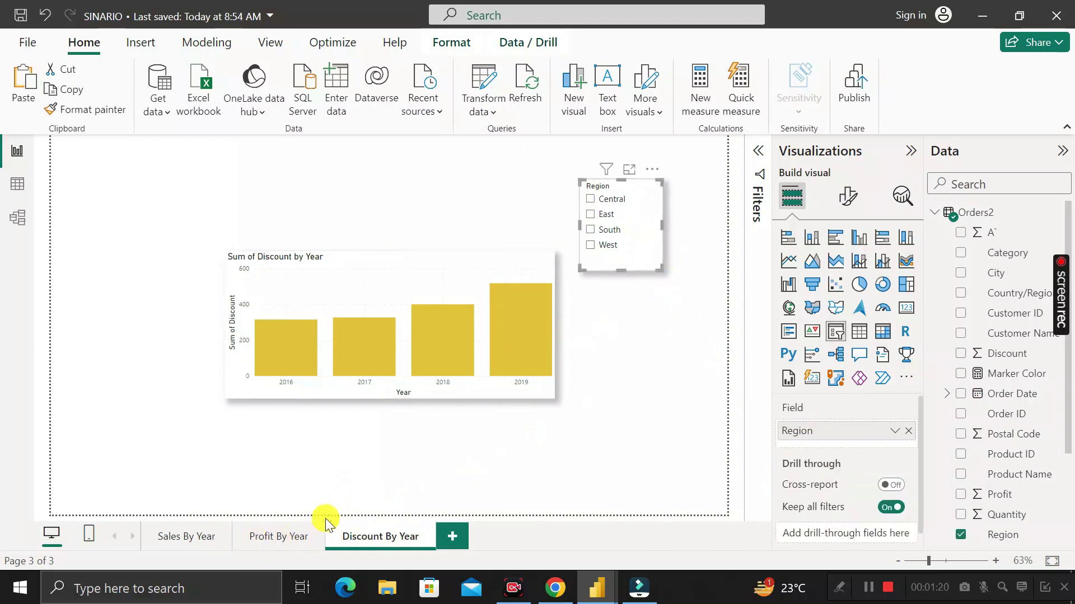
- Pass through Profit By Year back to Sales By Year, leaving its Region slicer deselected
{"action": "left_click", "coordinate": [278, 538]}
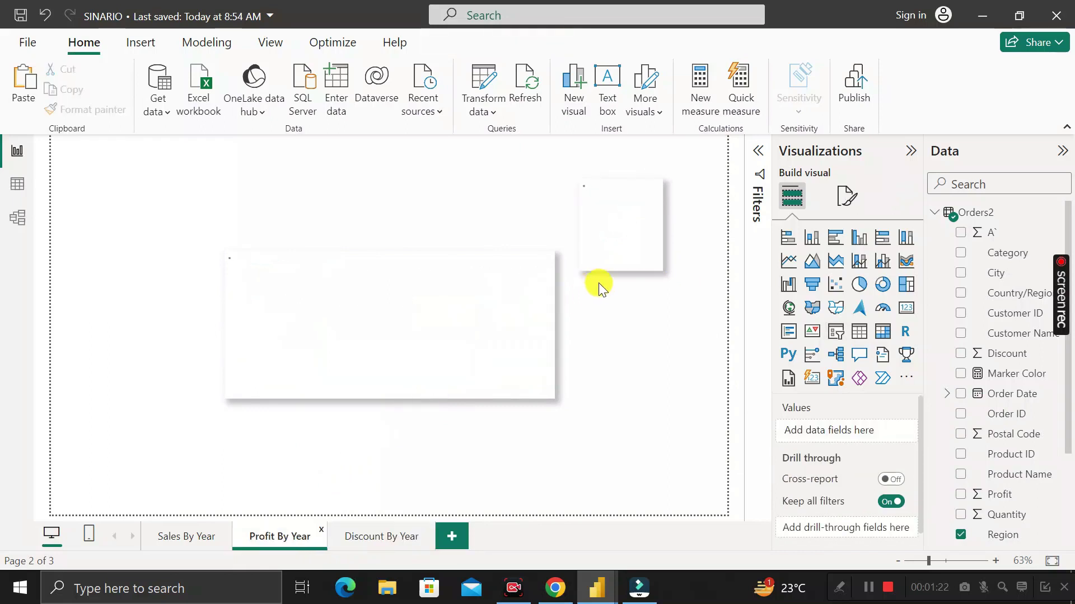
{"action": "left_click", "coordinate": [656, 268]}
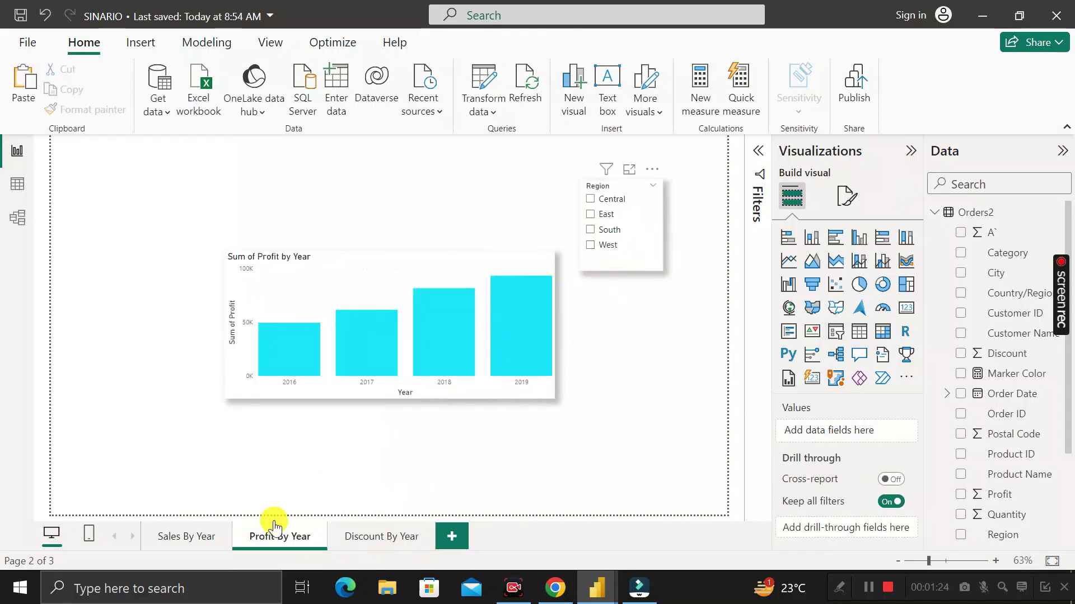
{"action": "left_click", "coordinate": [179, 536]}
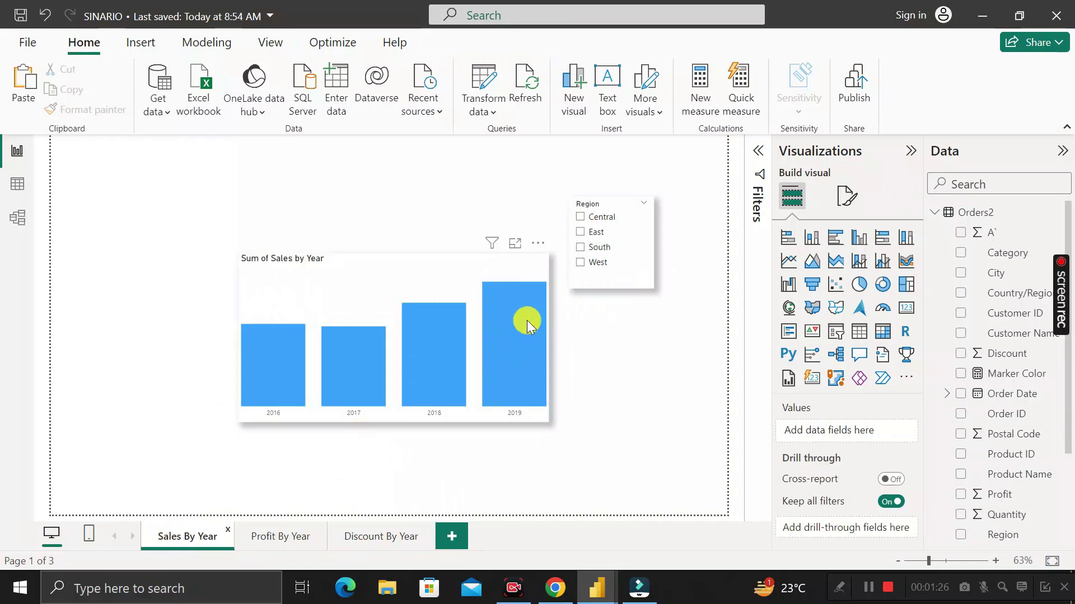
{"action": "left_click", "coordinate": [651, 286]}
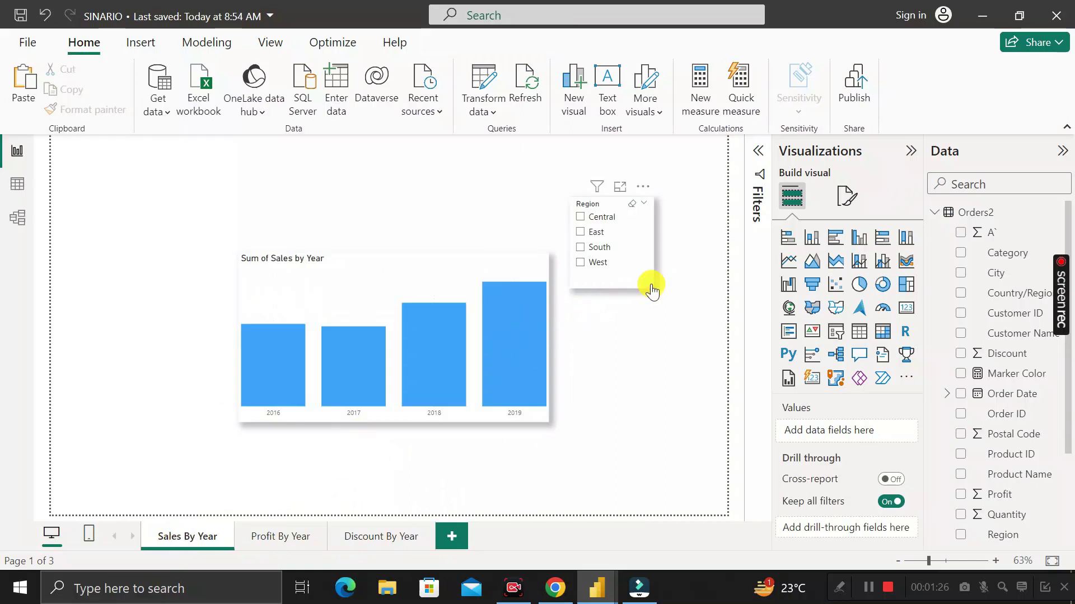
{"action": "left_click", "coordinate": [210, 397]}
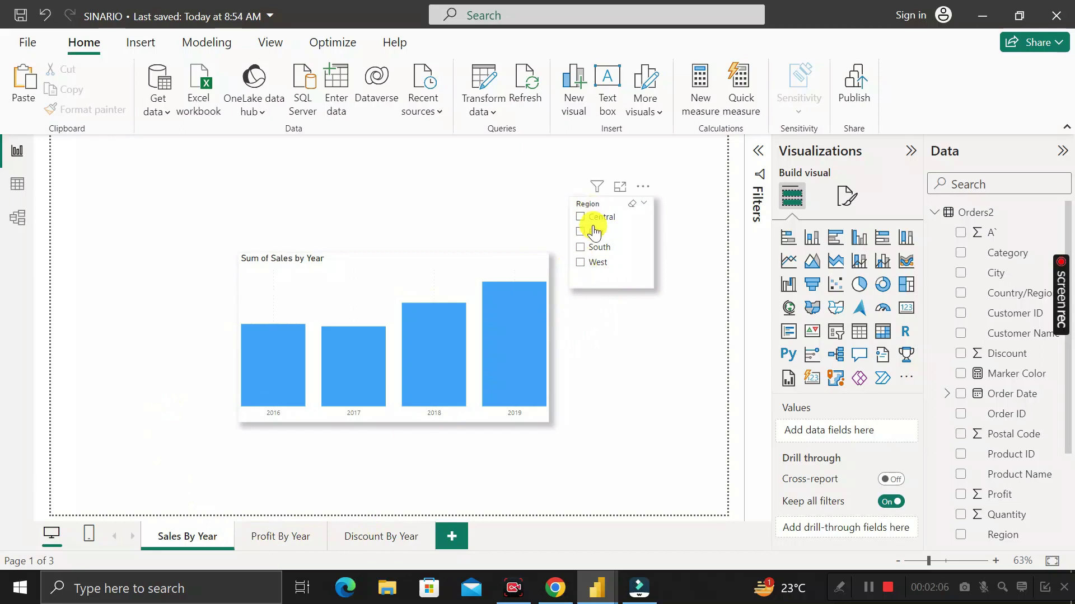
- Tick West in the Sales Region slicer and verify Profit and Discount pages also show West
{"action": "left_click", "coordinate": [582, 268]}
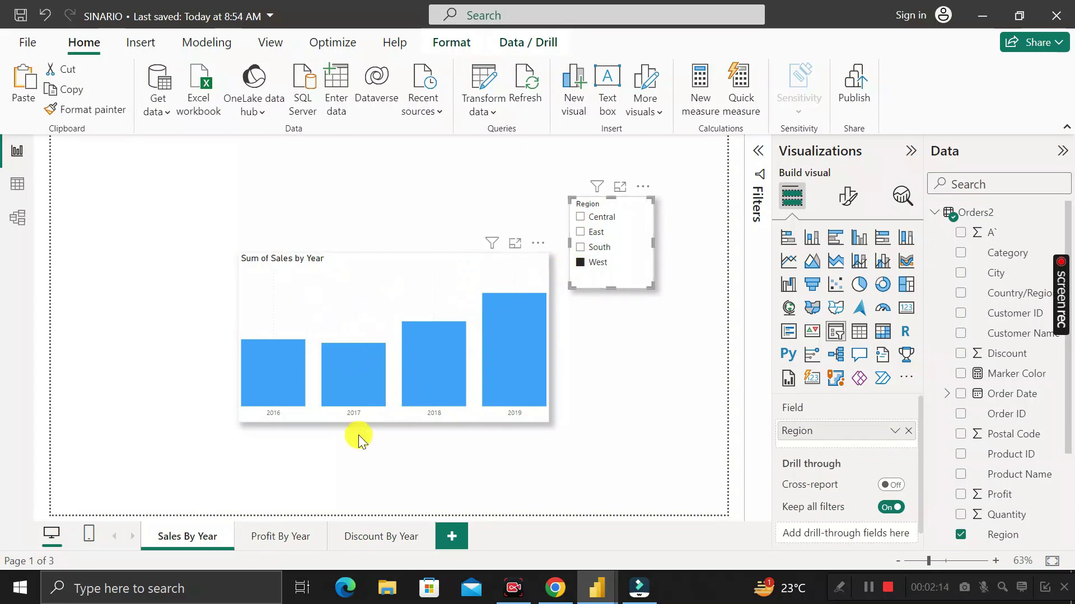
{"action": "left_click", "coordinate": [285, 539]}
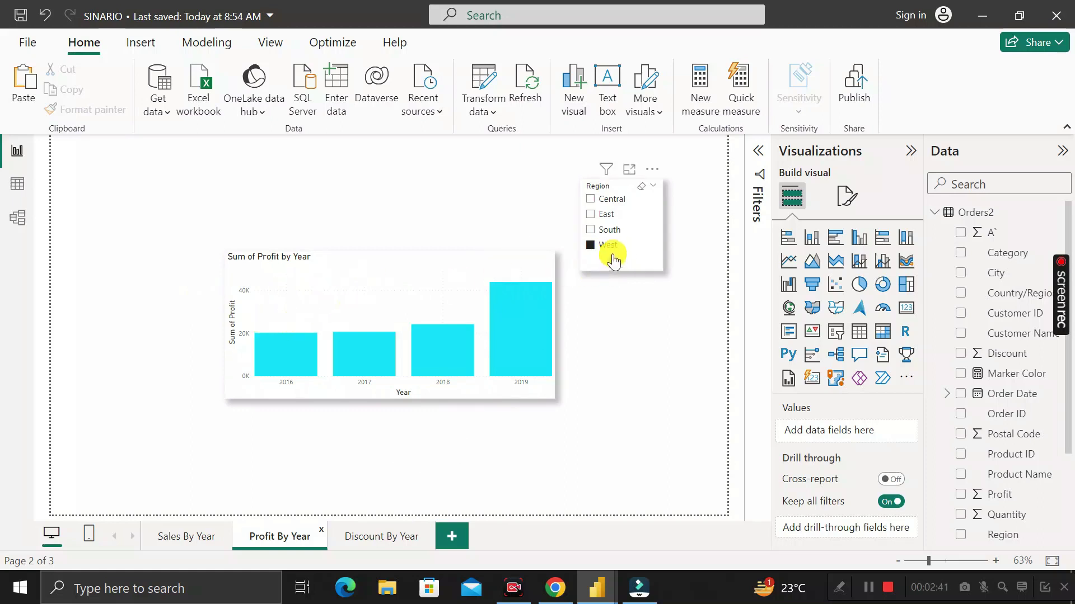
{"action": "left_click", "coordinate": [384, 538]}
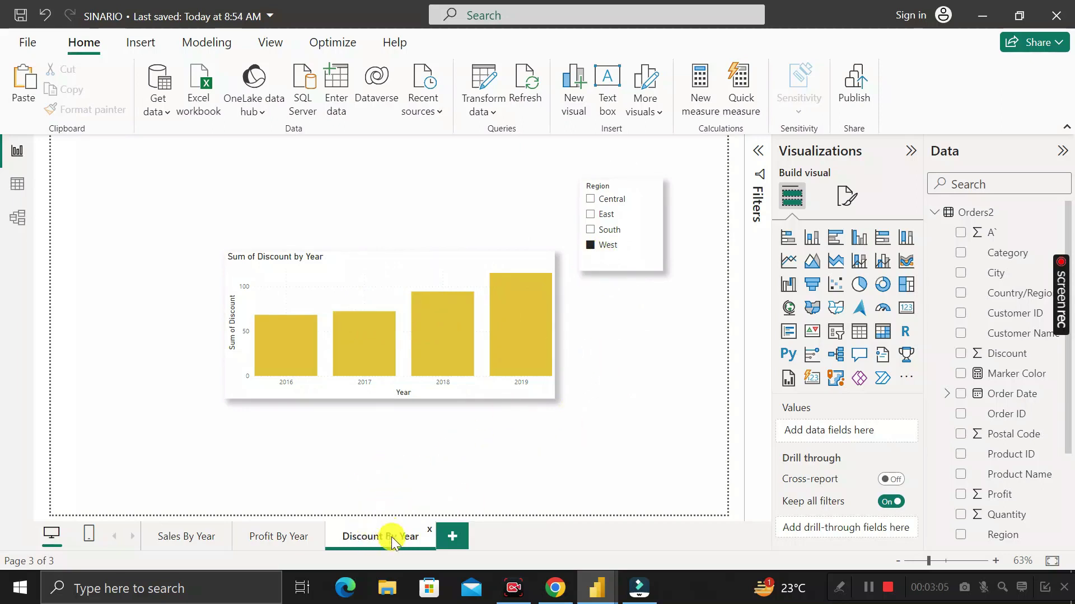
- Switch the Discount page filter to East, check Profit follows, then tick East on Sales
{"action": "left_click", "coordinate": [591, 216]}
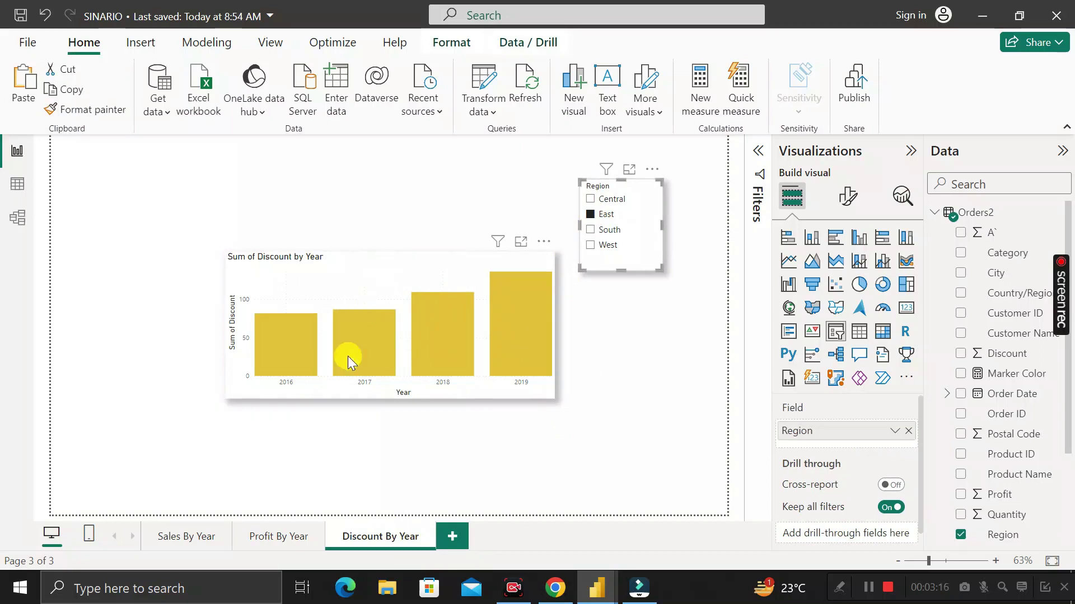
{"action": "left_click", "coordinate": [284, 540]}
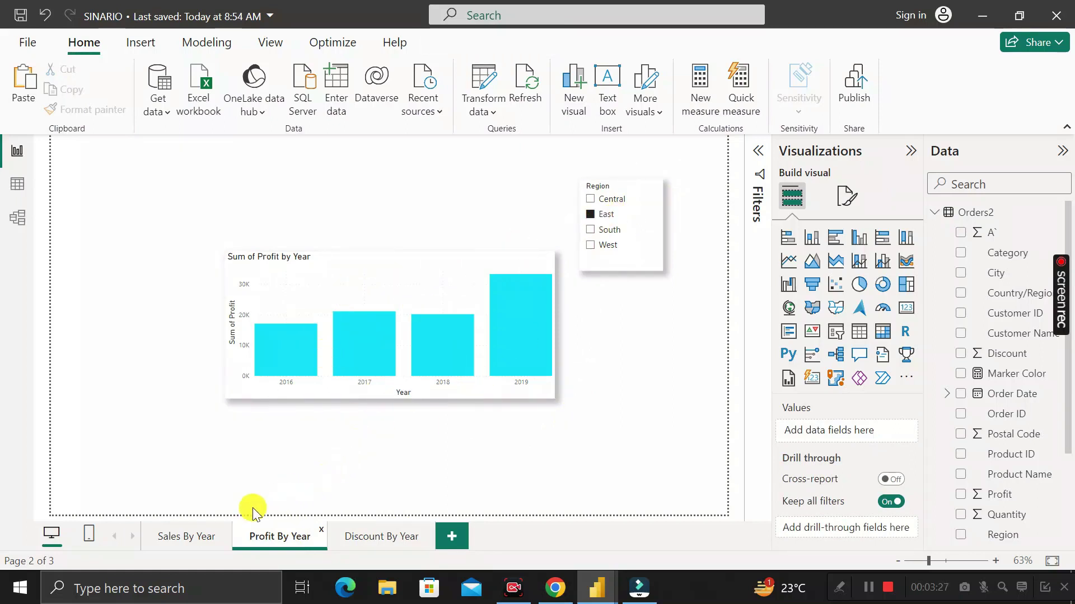
{"action": "left_click", "coordinate": [192, 541]}
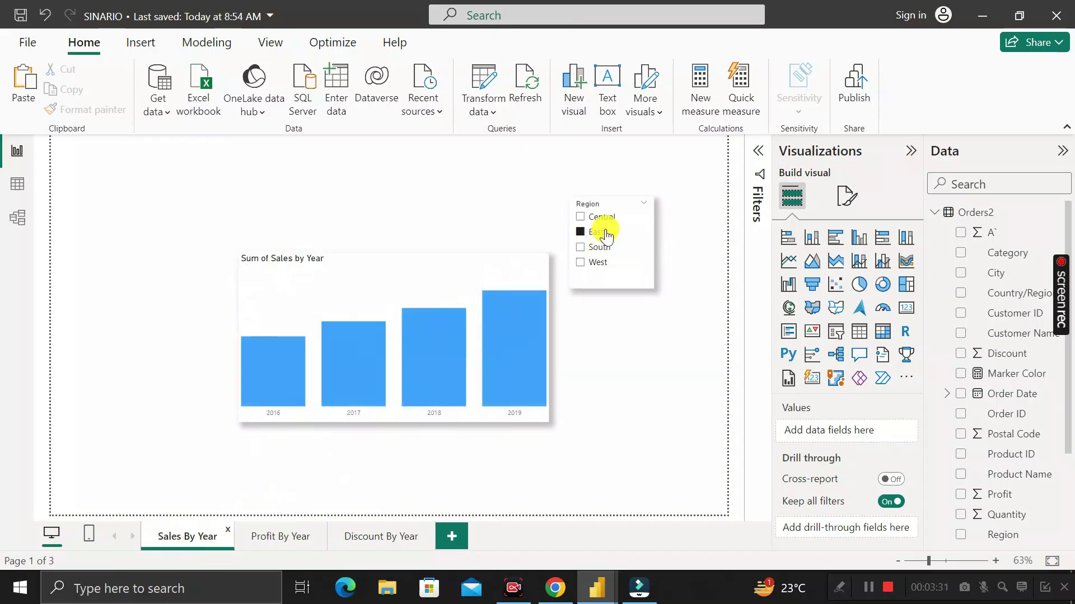
{"action": "left_click", "coordinate": [581, 232]}
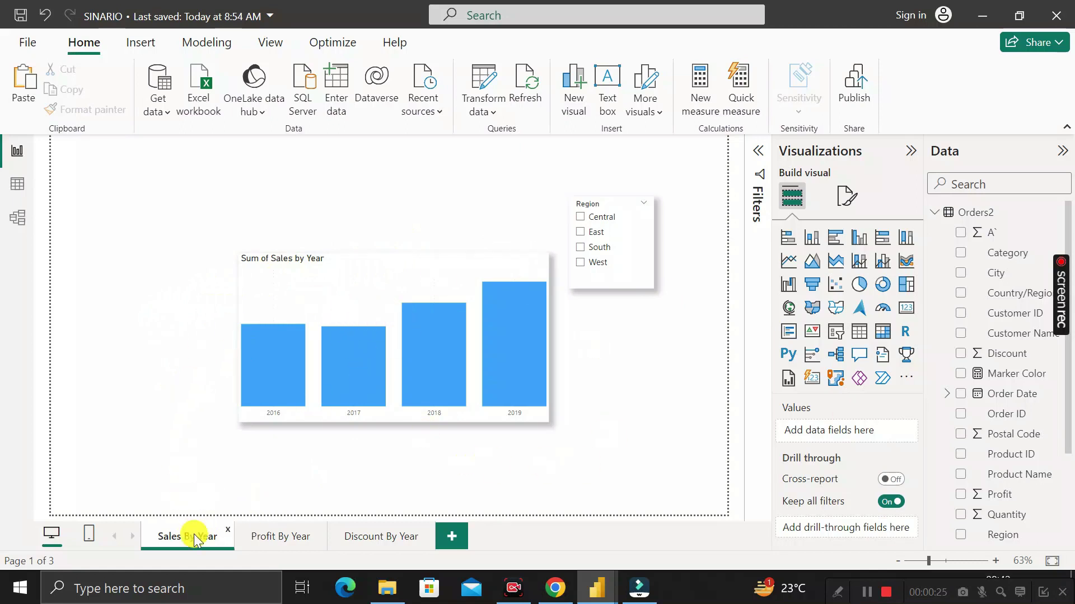
- Tick West in the Sales By Year Region slicer, then move to the Profit By Year page
{"action": "left_click", "coordinate": [620, 288]}
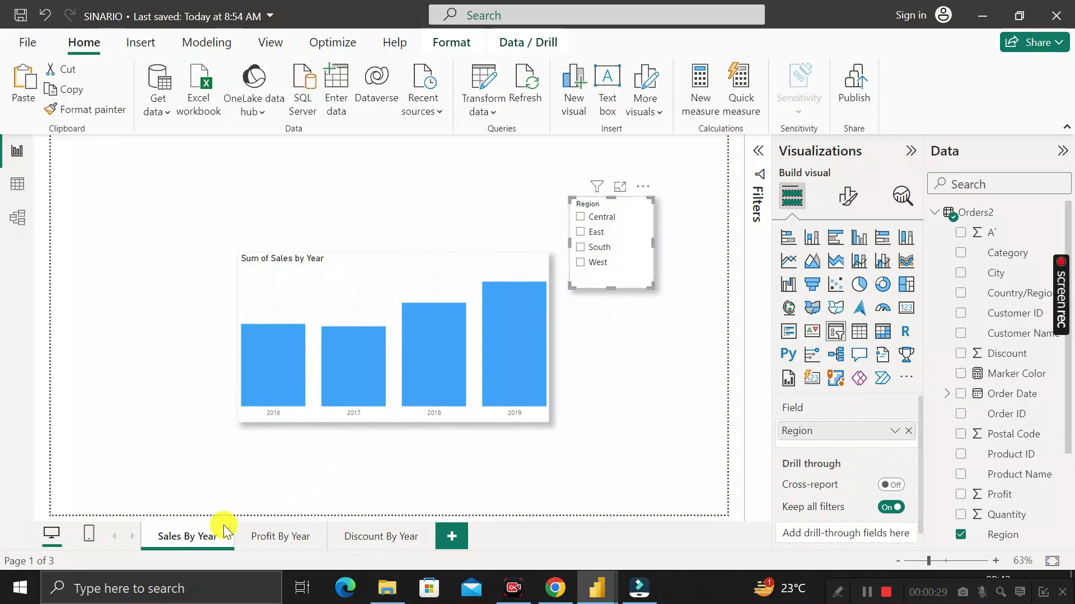
{"action": "left_click", "coordinate": [581, 262]}
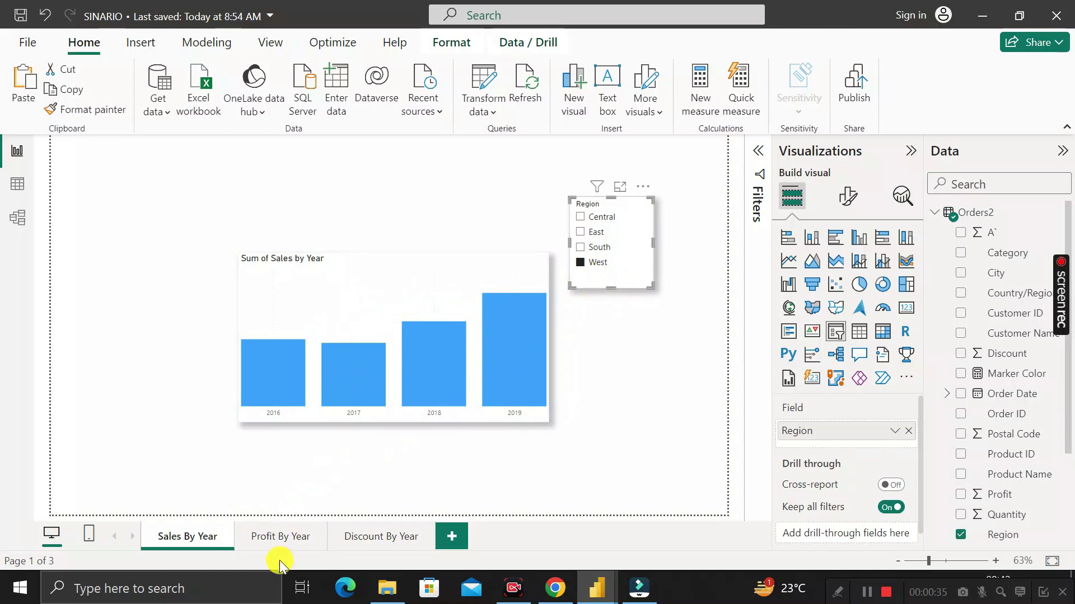
{"action": "left_click", "coordinate": [278, 539]}
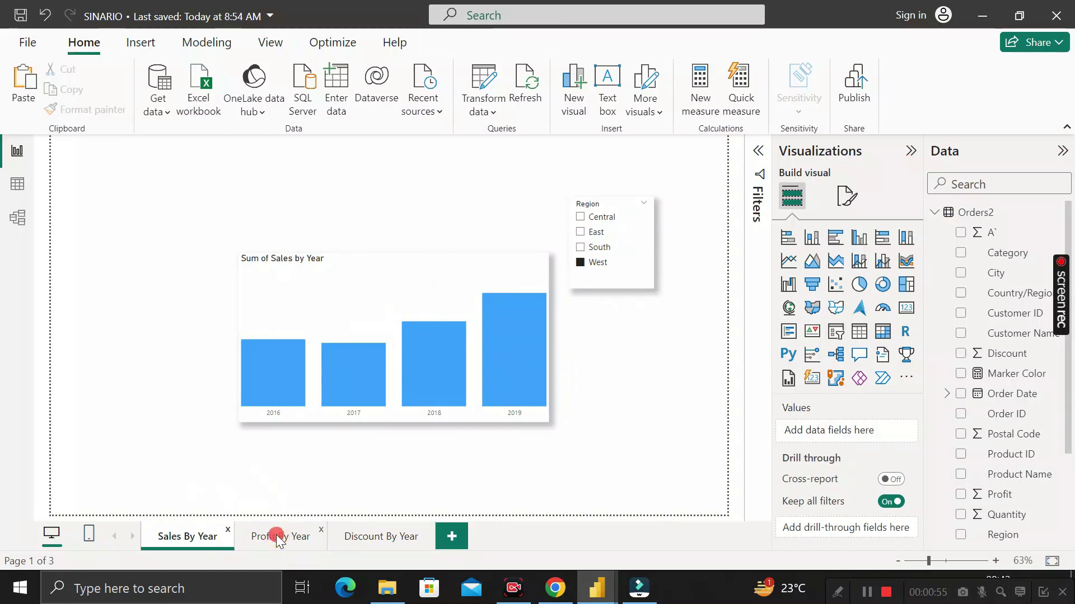
- View the Discount By Year page, then return to the West-filtered Sales By Year page
{"action": "left_click", "coordinate": [393, 537]}
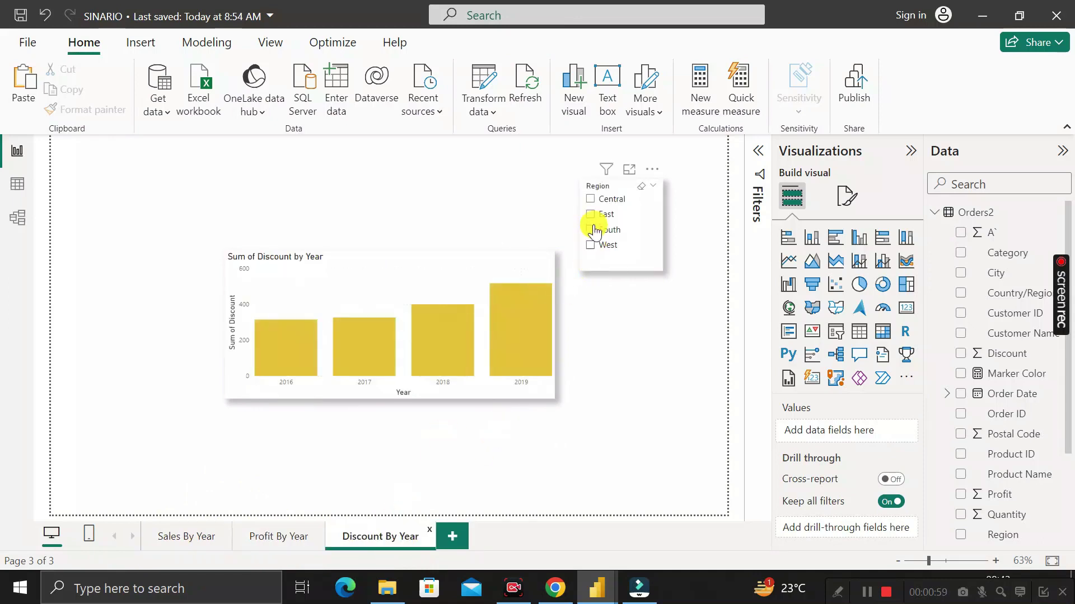
{"action": "left_click", "coordinate": [191, 534]}
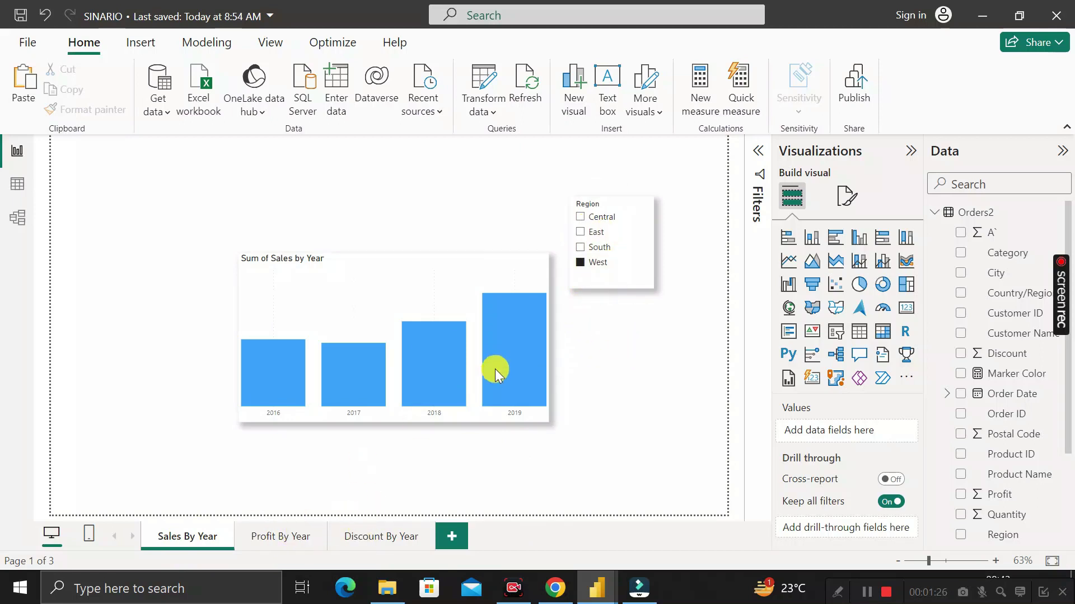
- Untick West in the Sales Region slicer, then reselect the slicer
{"action": "left_click", "coordinate": [587, 280]}
{"action": "left_click", "coordinate": [580, 270]}
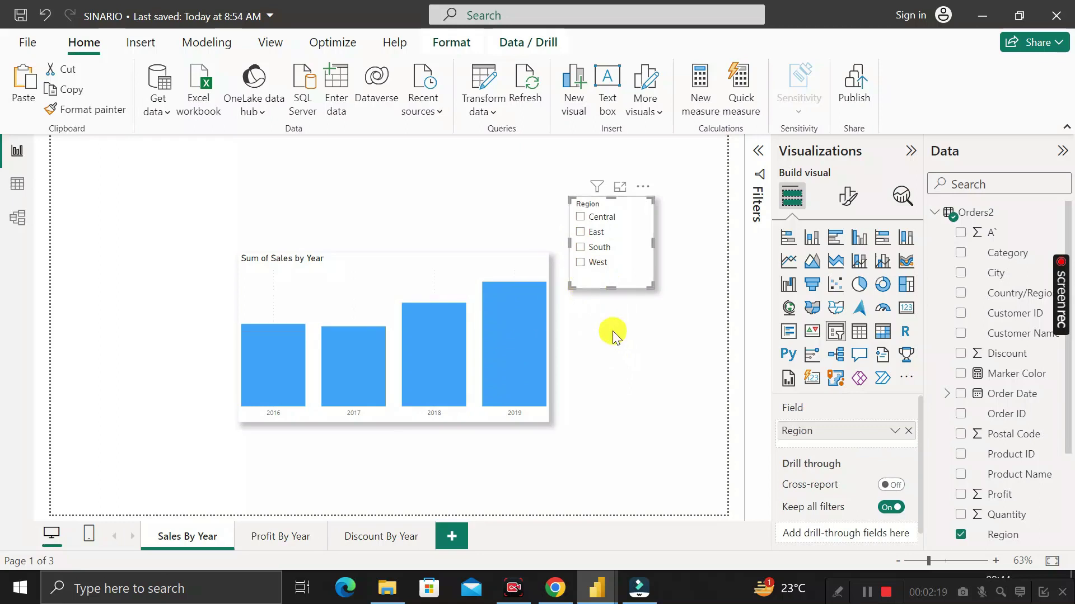
{"action": "left_click", "coordinate": [612, 331]}
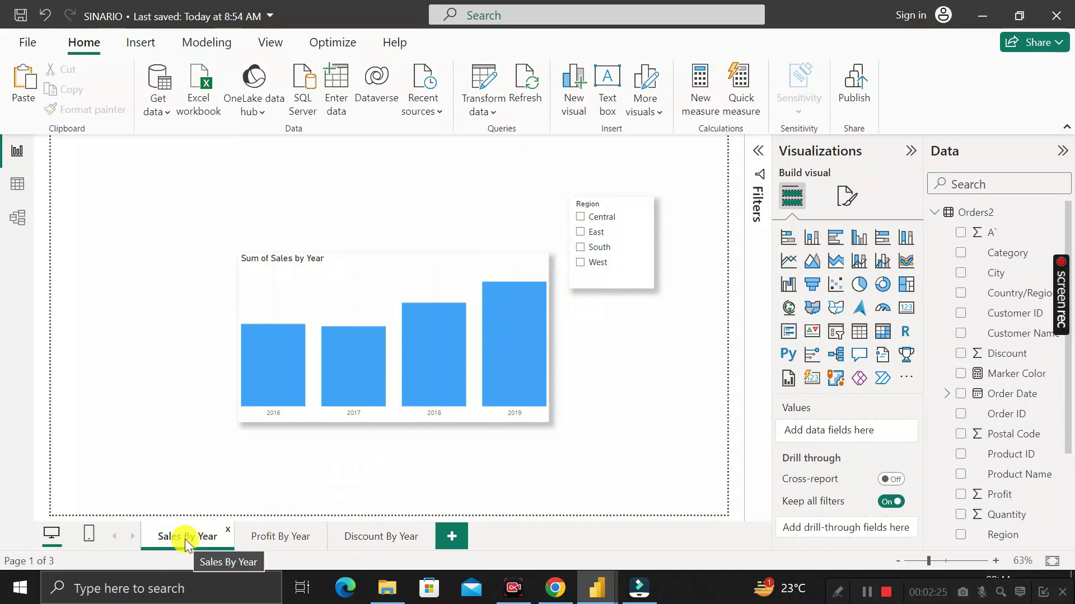
{"action": "left_click", "coordinate": [611, 290]}
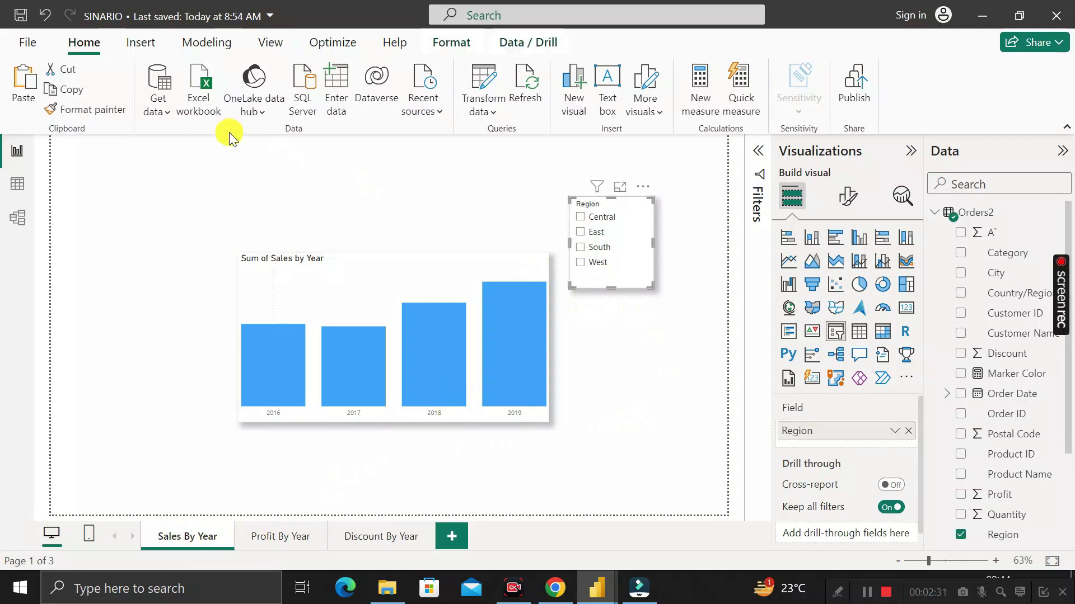
- Open the View ribbon's Sync slicers pane and hide the Region slicer on Profit By Year
{"action": "left_click", "coordinate": [270, 45]}
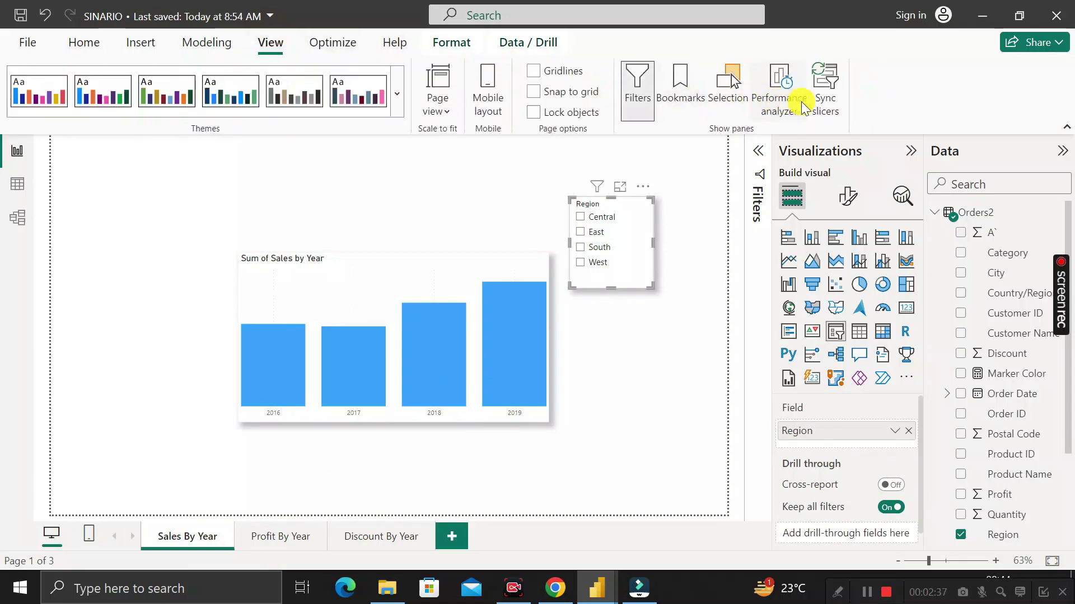
{"action": "left_click", "coordinate": [830, 89]}
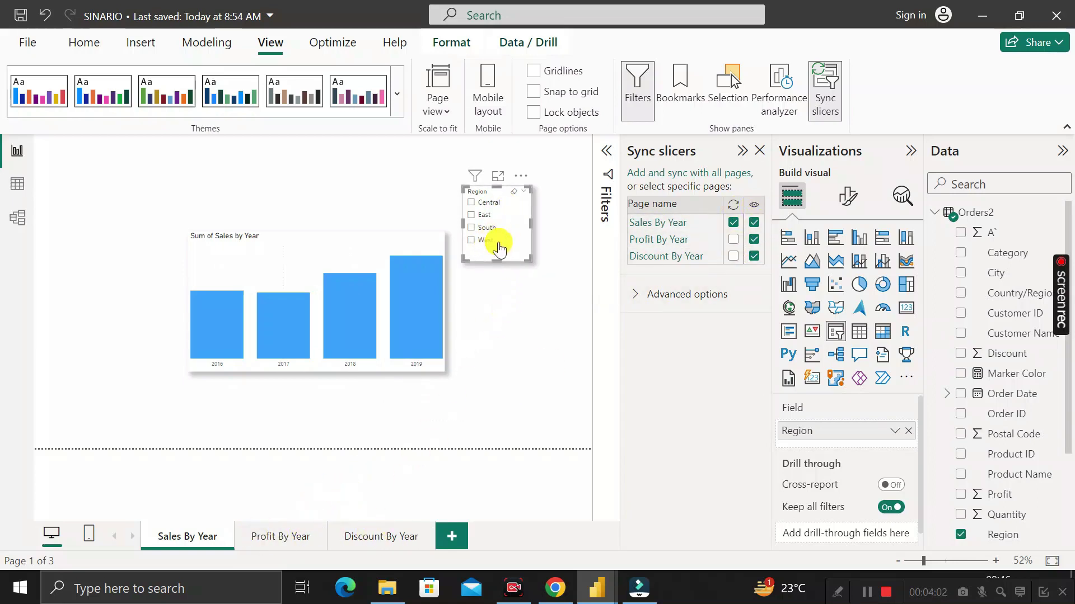
{"action": "left_click", "coordinate": [753, 240]}
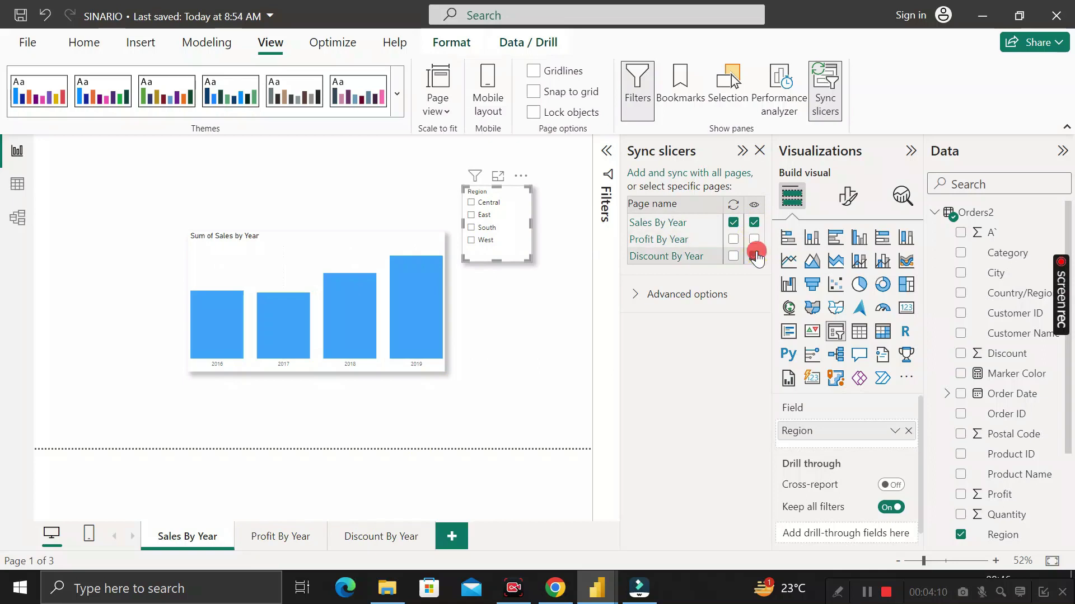
- Check that Profit By Year and Discount By Year lack the Region slicer, then return to Sales
{"action": "left_click", "coordinate": [273, 538]}
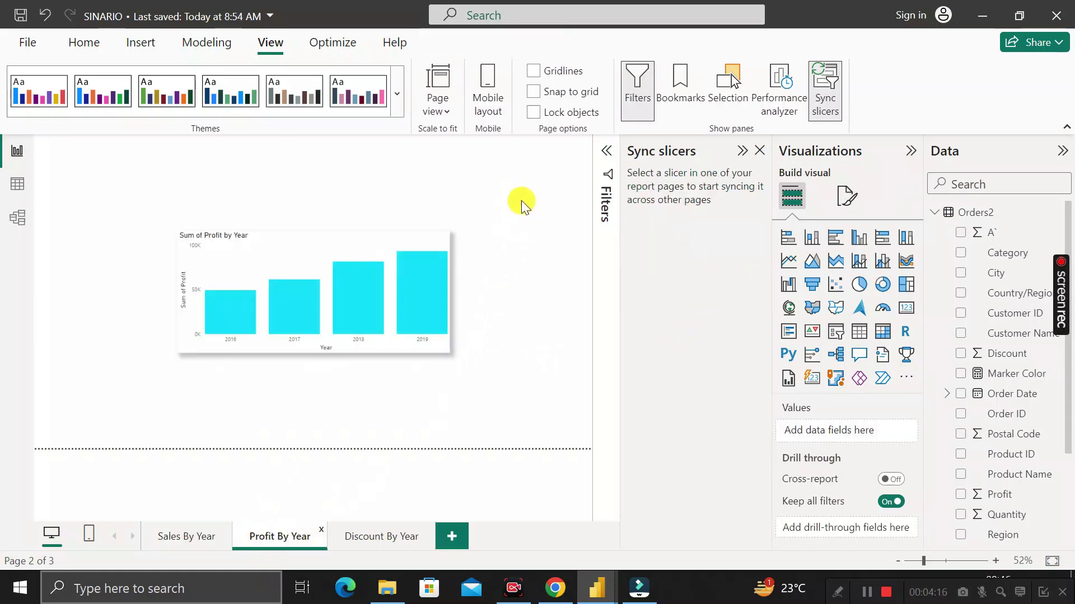
{"action": "left_click", "coordinate": [376, 537]}
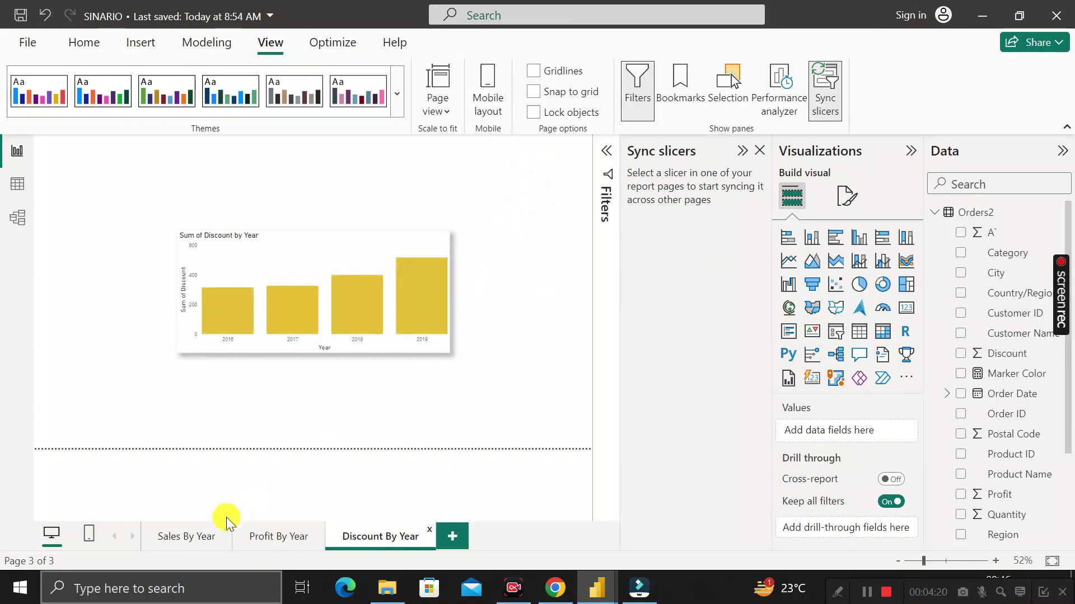
{"action": "left_click", "coordinate": [190, 537]}
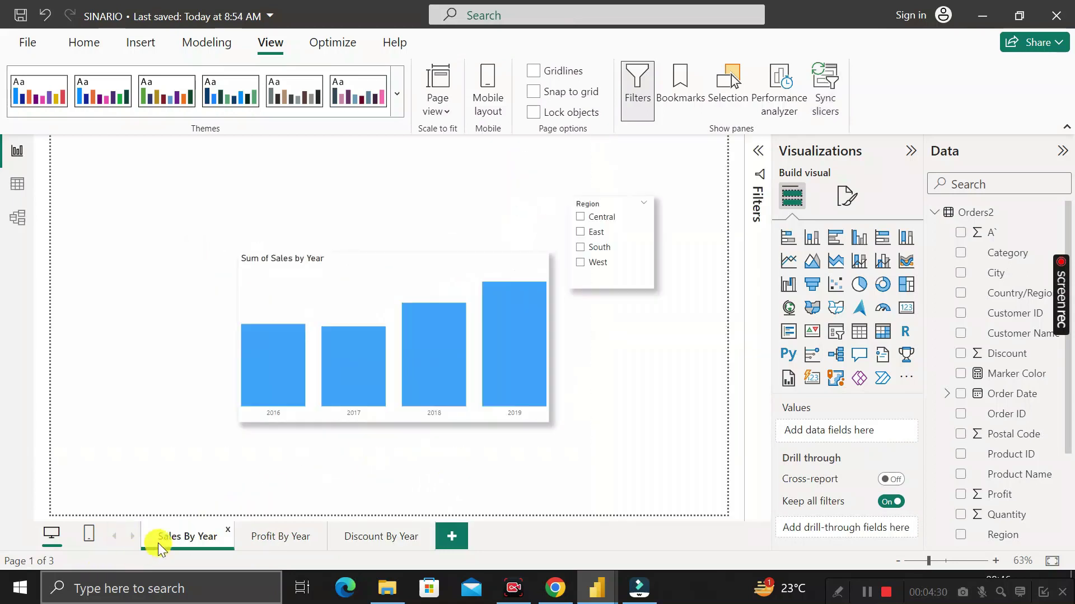
- Make the Region slicer visible on Sales, Profit and Discount By Year pages
{"action": "left_click", "coordinate": [634, 291]}
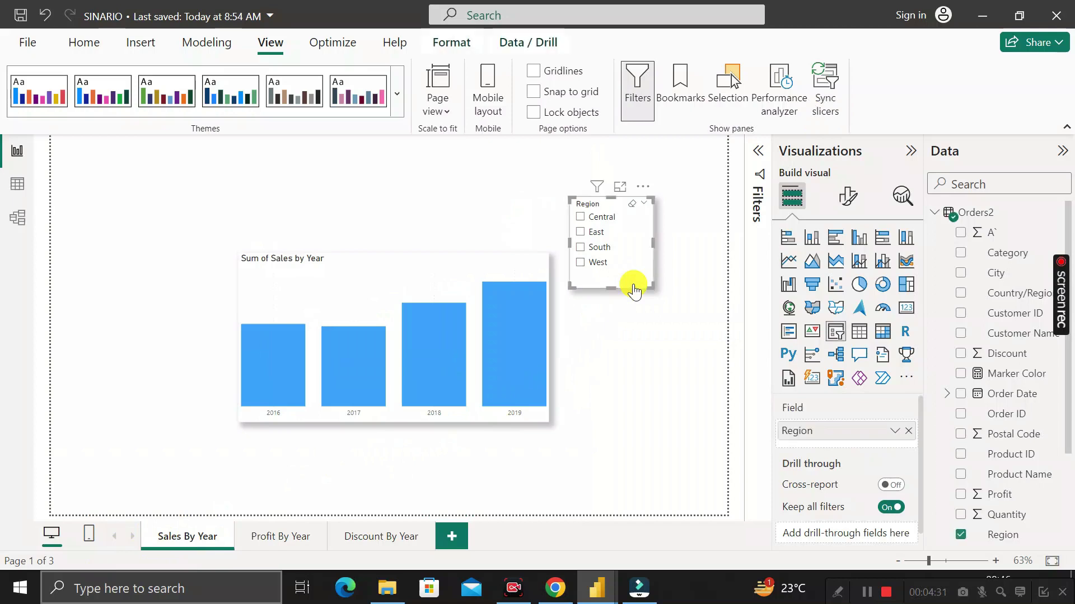
{"action": "left_click", "coordinate": [822, 82]}
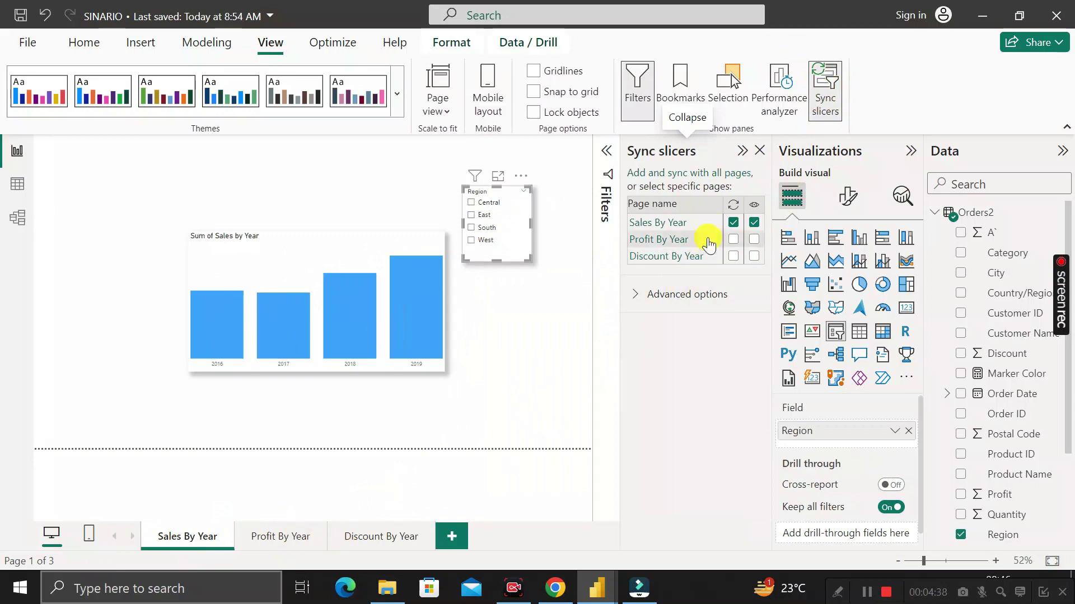
{"action": "left_click", "coordinate": [755, 222]}
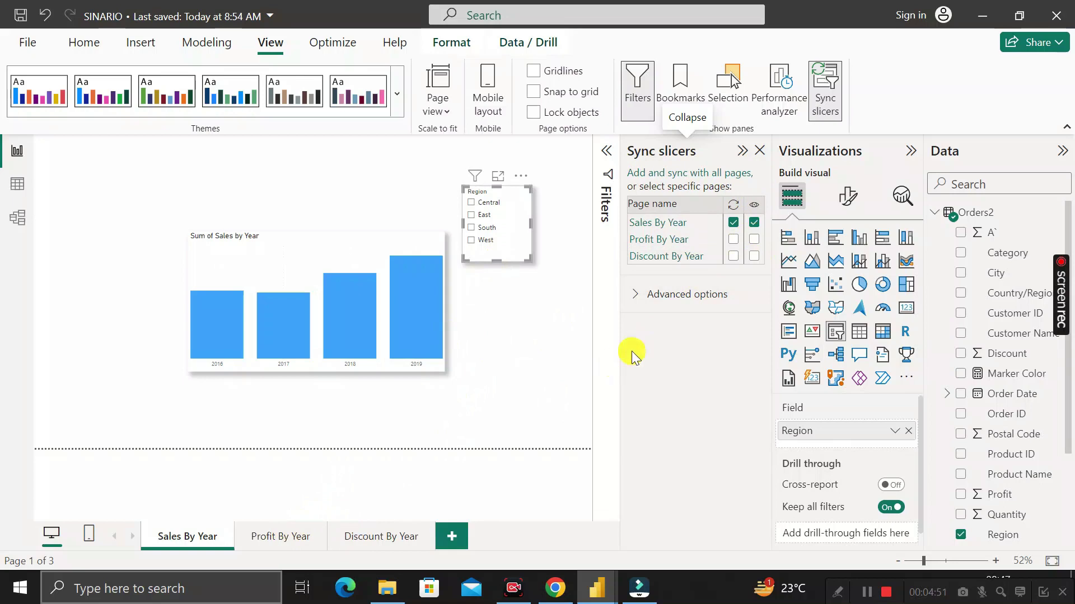
{"action": "left_click", "coordinate": [754, 239]}
{"action": "left_click", "coordinate": [754, 257]}
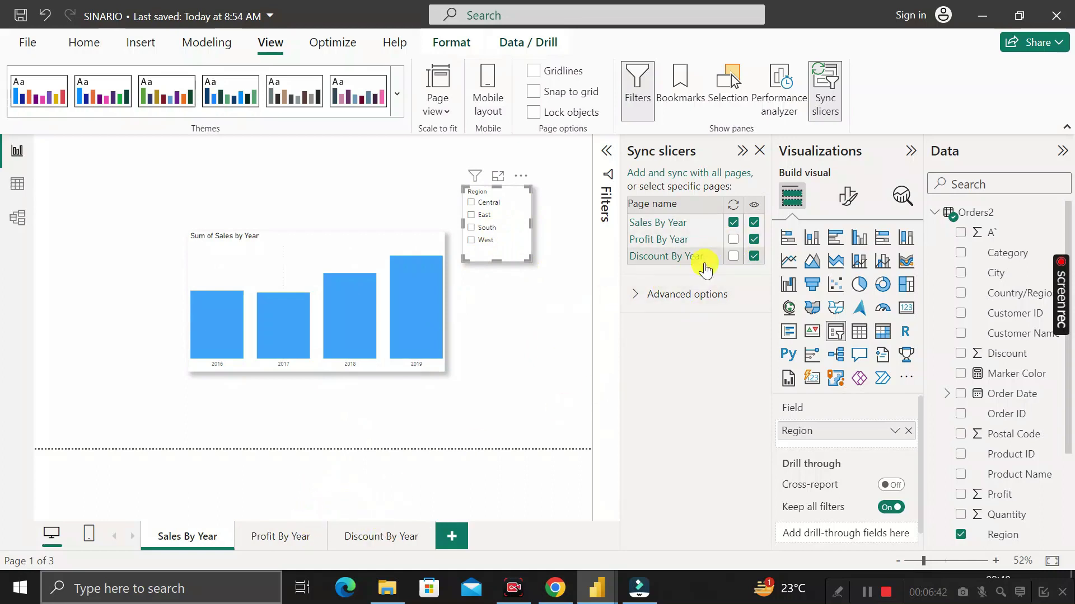
- Sync the Region slicer with Profit By Year and Discount By Year, then close the pane
{"action": "left_click", "coordinate": [733, 241]}
{"action": "left_click", "coordinate": [734, 256]}
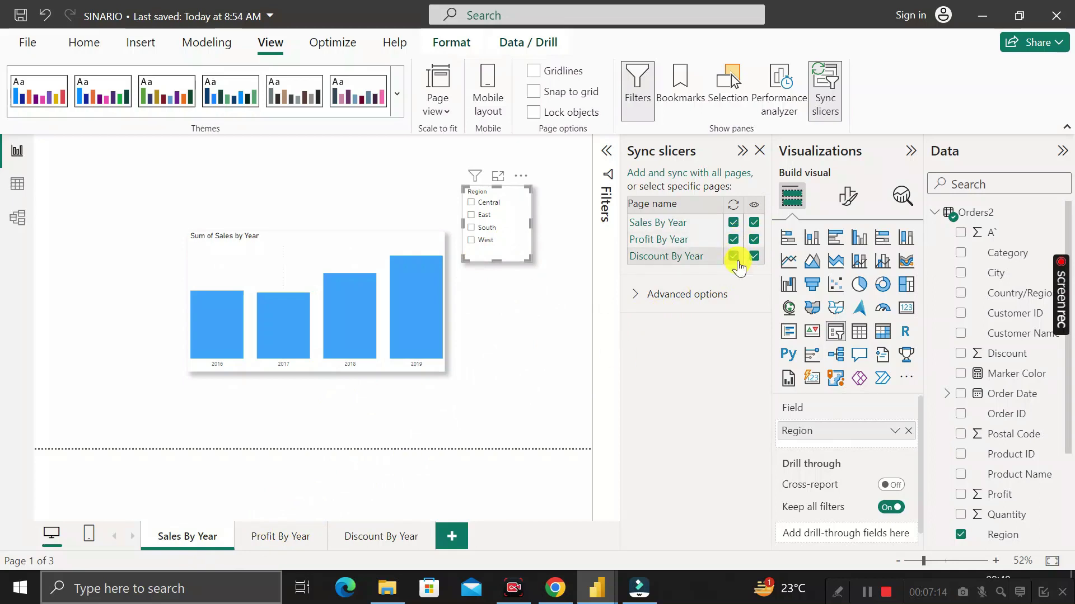
{"action": "left_click", "coordinate": [761, 151]}
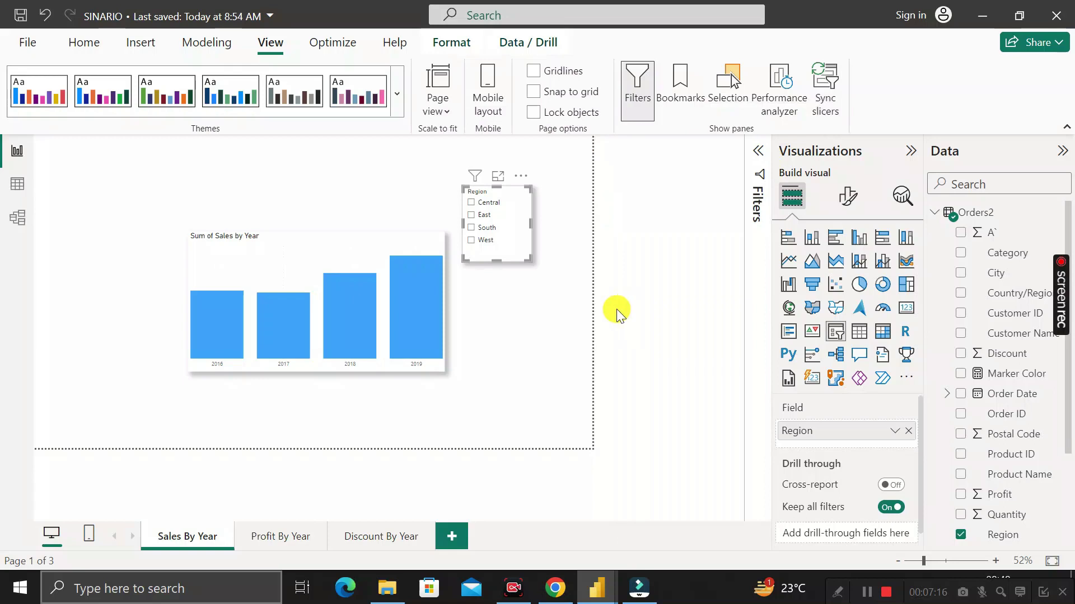
- Filter the Sales By Year chart to West and confirm Profit By Year shows the West filter
{"action": "left_click", "coordinate": [609, 328]}
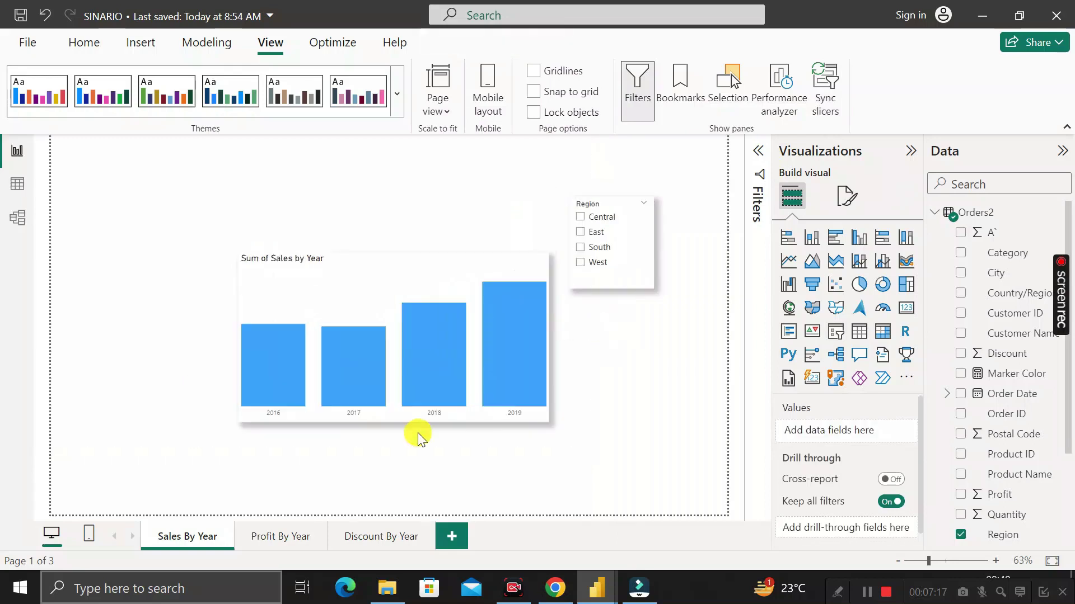
{"action": "left_click", "coordinate": [580, 263]}
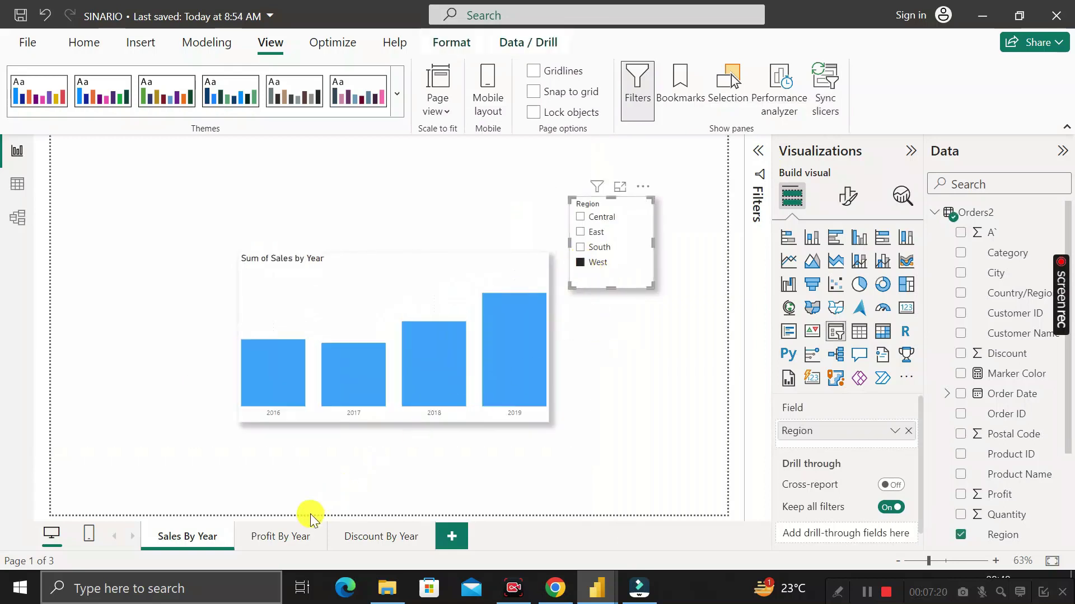
{"action": "left_click", "coordinate": [290, 539]}
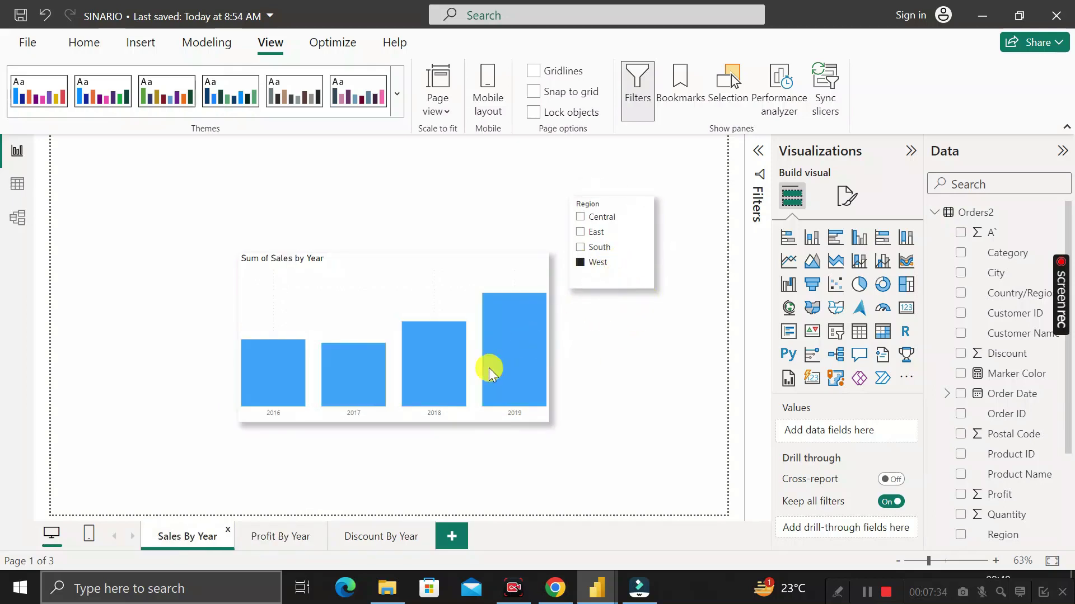
{"action": "left_click", "coordinate": [289, 536]}
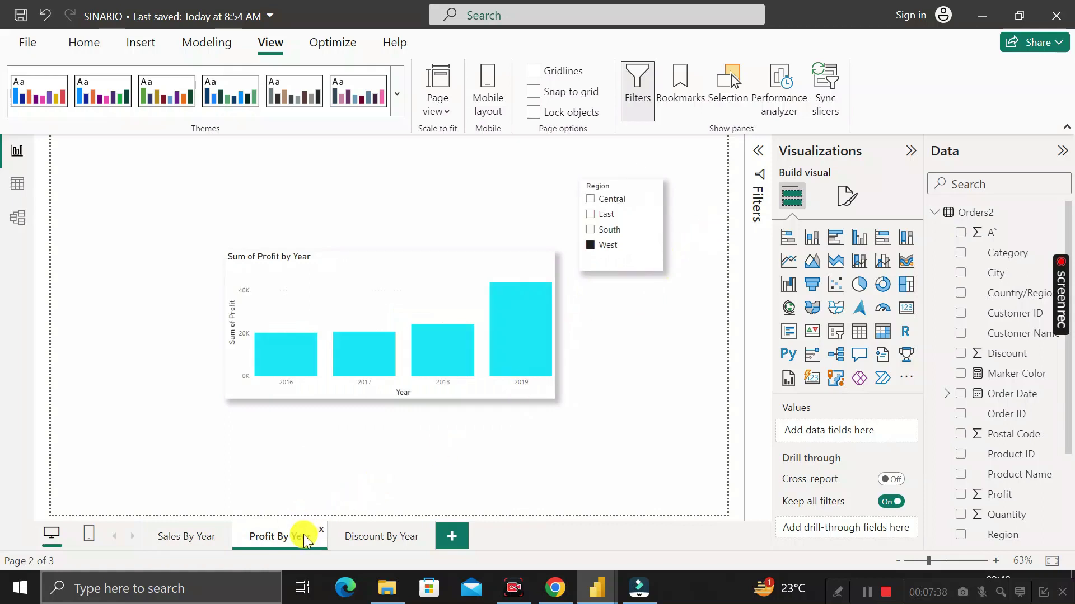
- On Discount By Year, change the Region slicer to South and confirm it on Sales By Year
{"action": "left_click", "coordinate": [373, 538]}
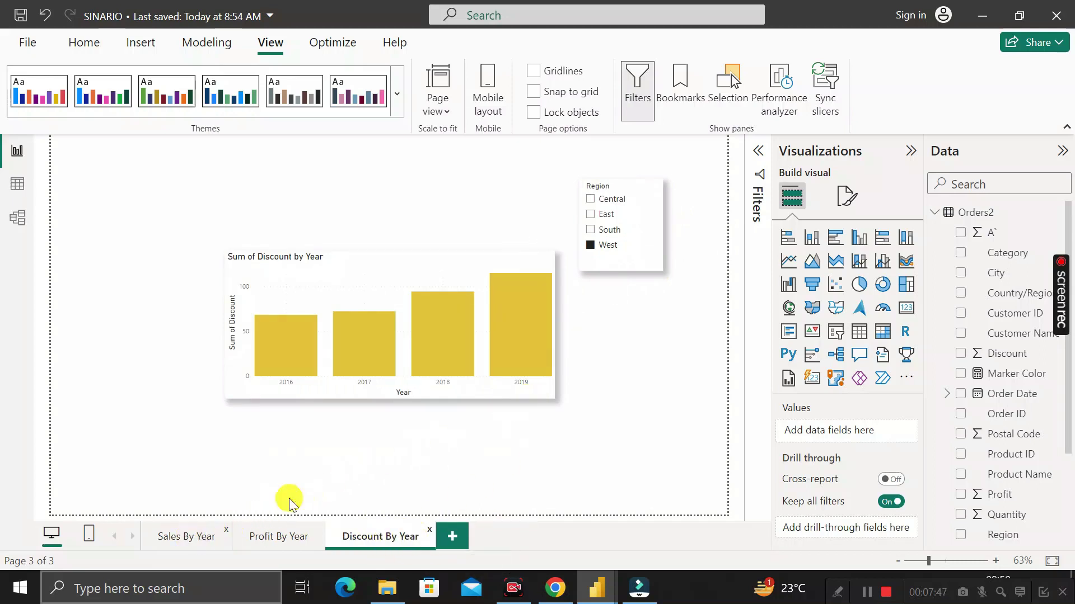
{"action": "left_click", "coordinate": [592, 233]}
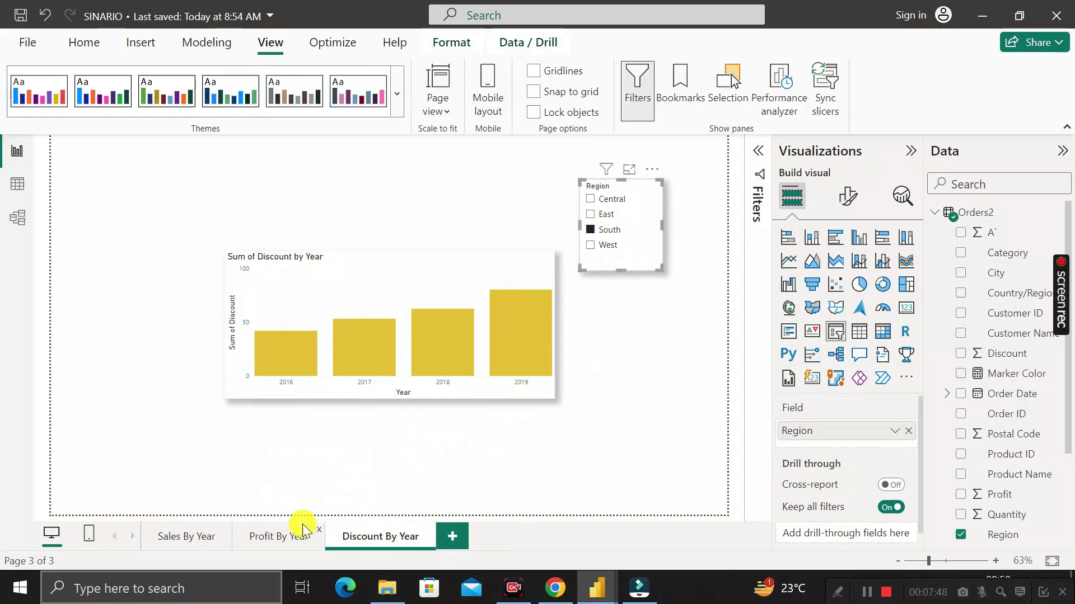
{"action": "left_click", "coordinate": [203, 539]}
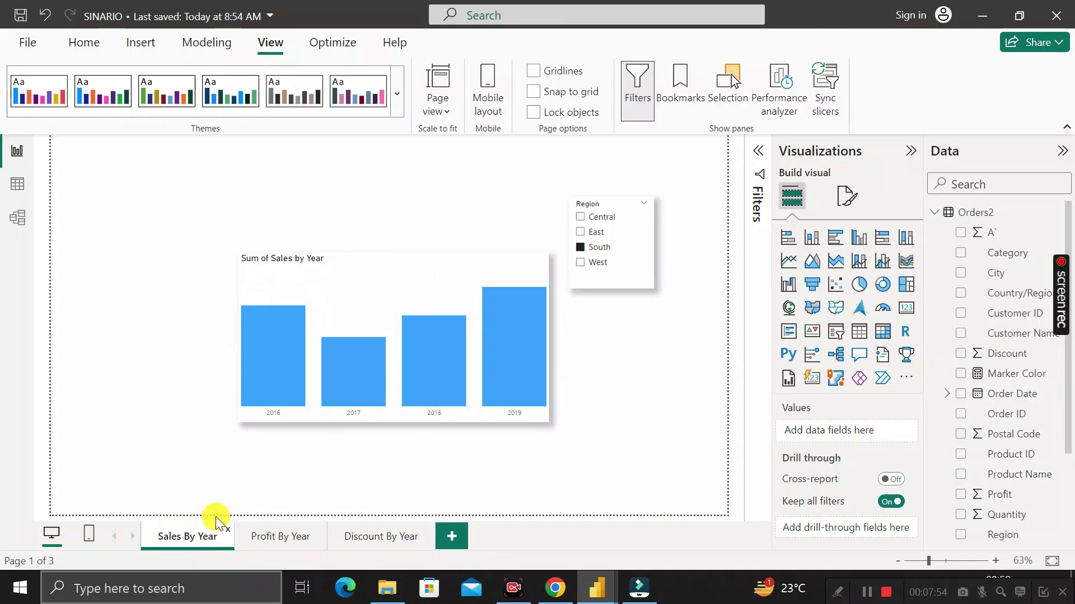